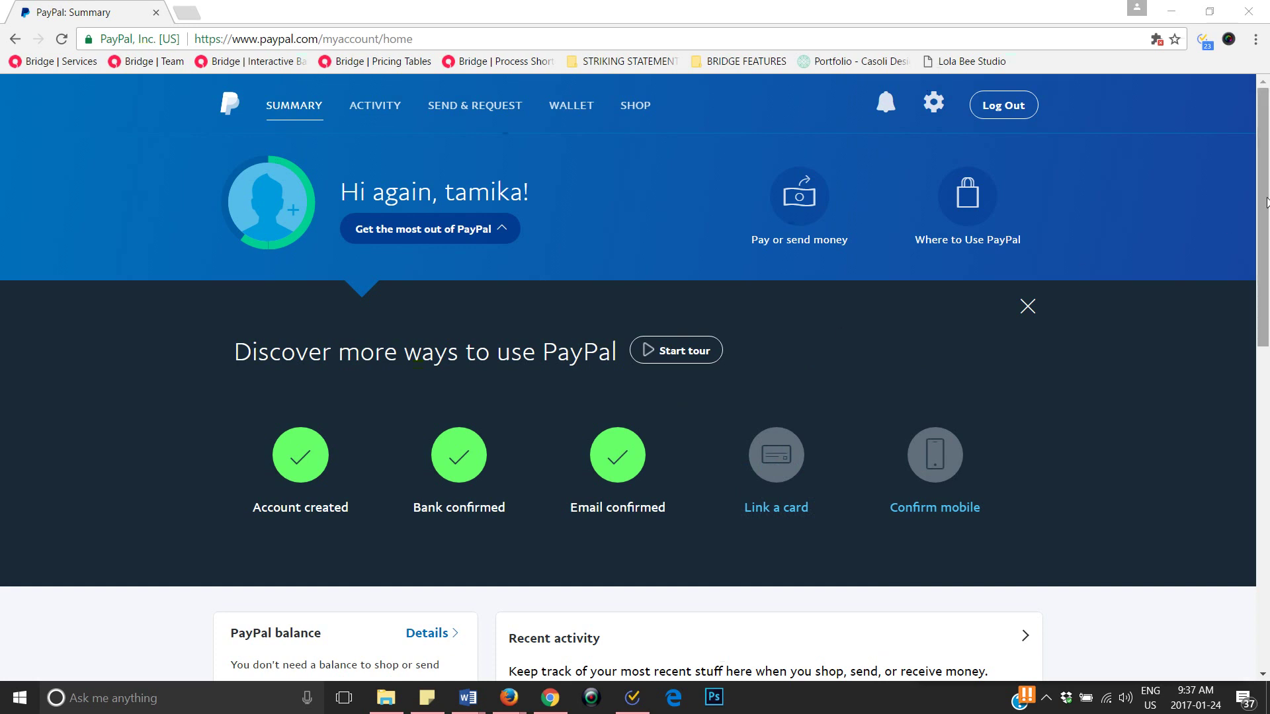
pyautogui.moveTo(1264, 202); pyautogui.dragTo(1266, 393)
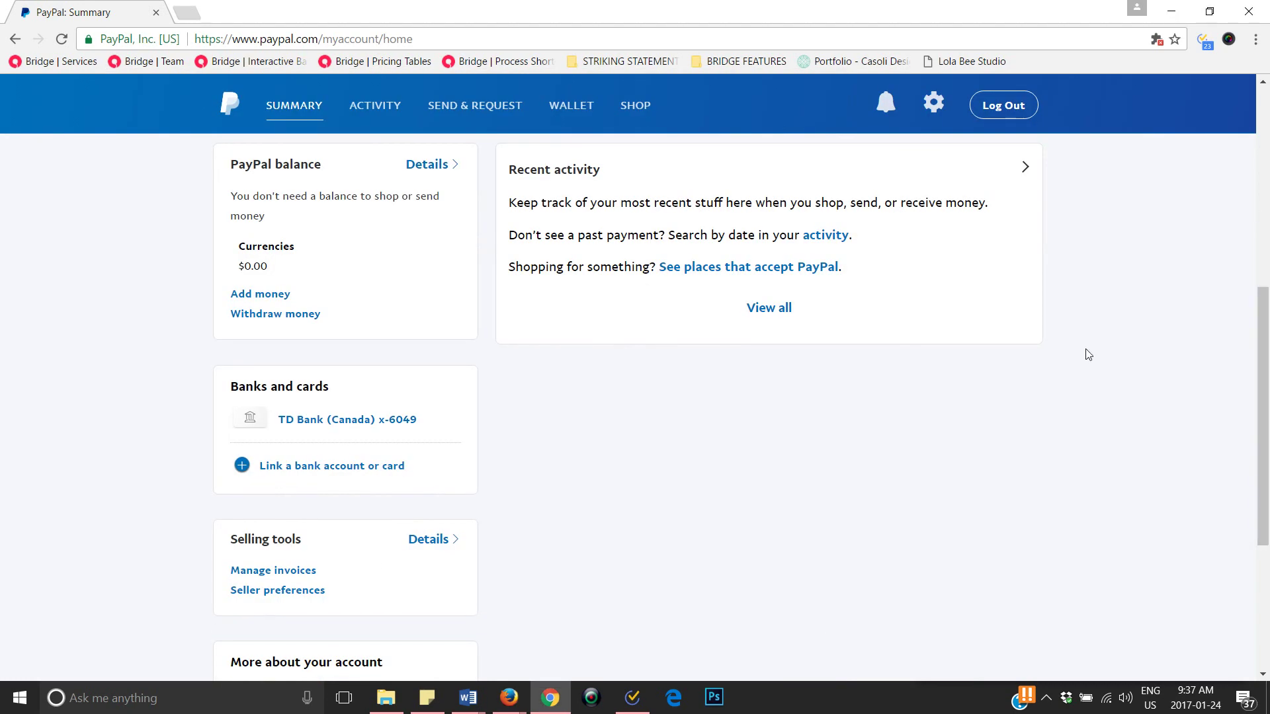
pyautogui.moveTo(508, 697)
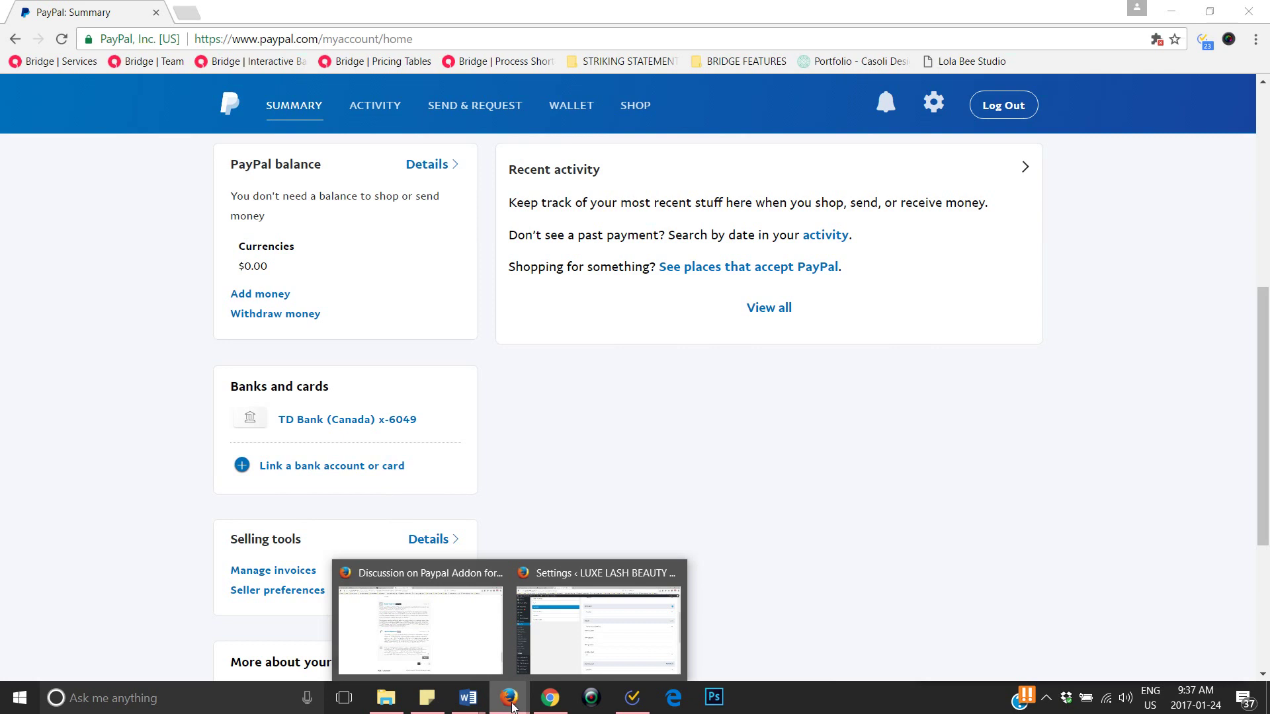
# Glance at the Bookly settings and business PayPal summary, then return to the personal summary
pyautogui.click(597, 631)
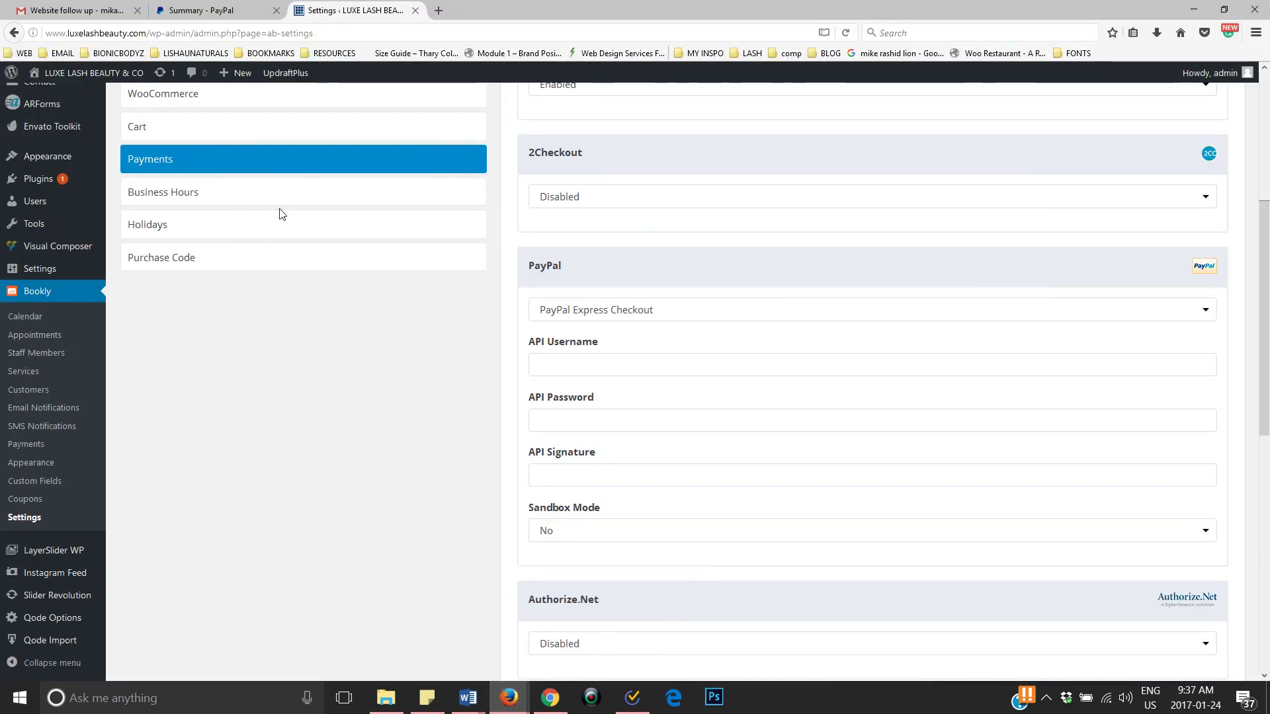
pyautogui.click(205, 11)
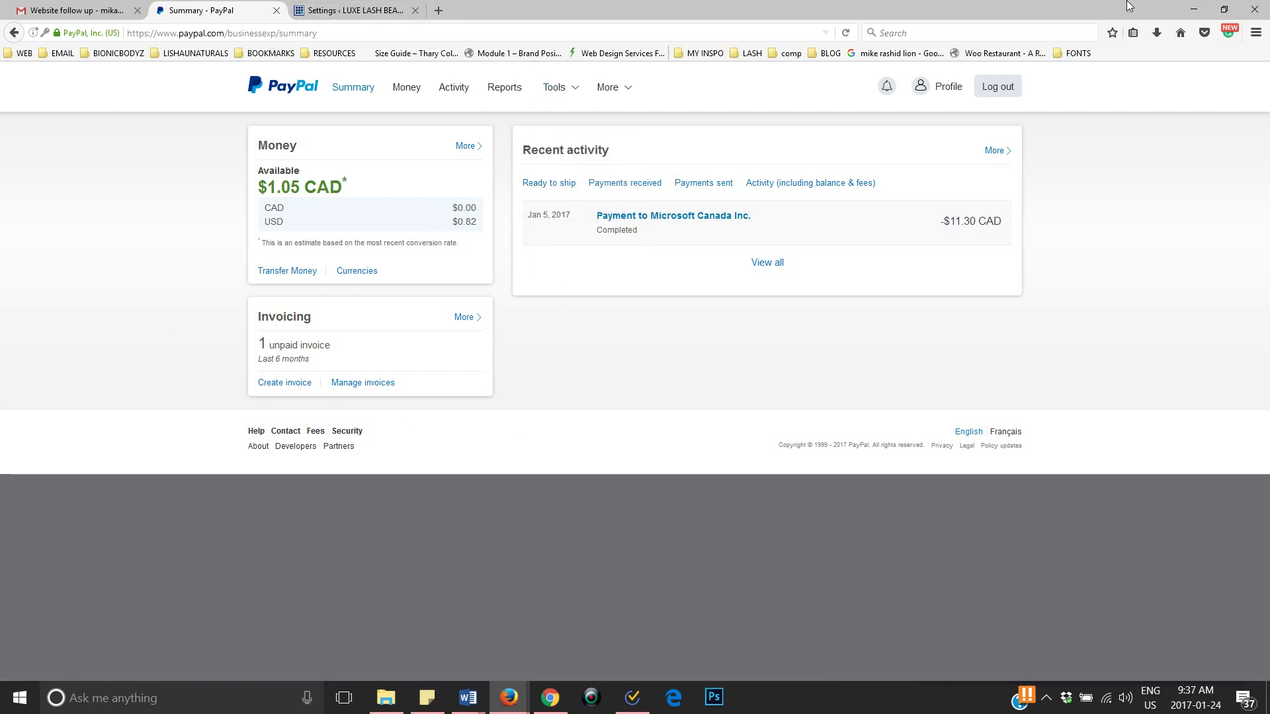
pyautogui.click(1201, 10)
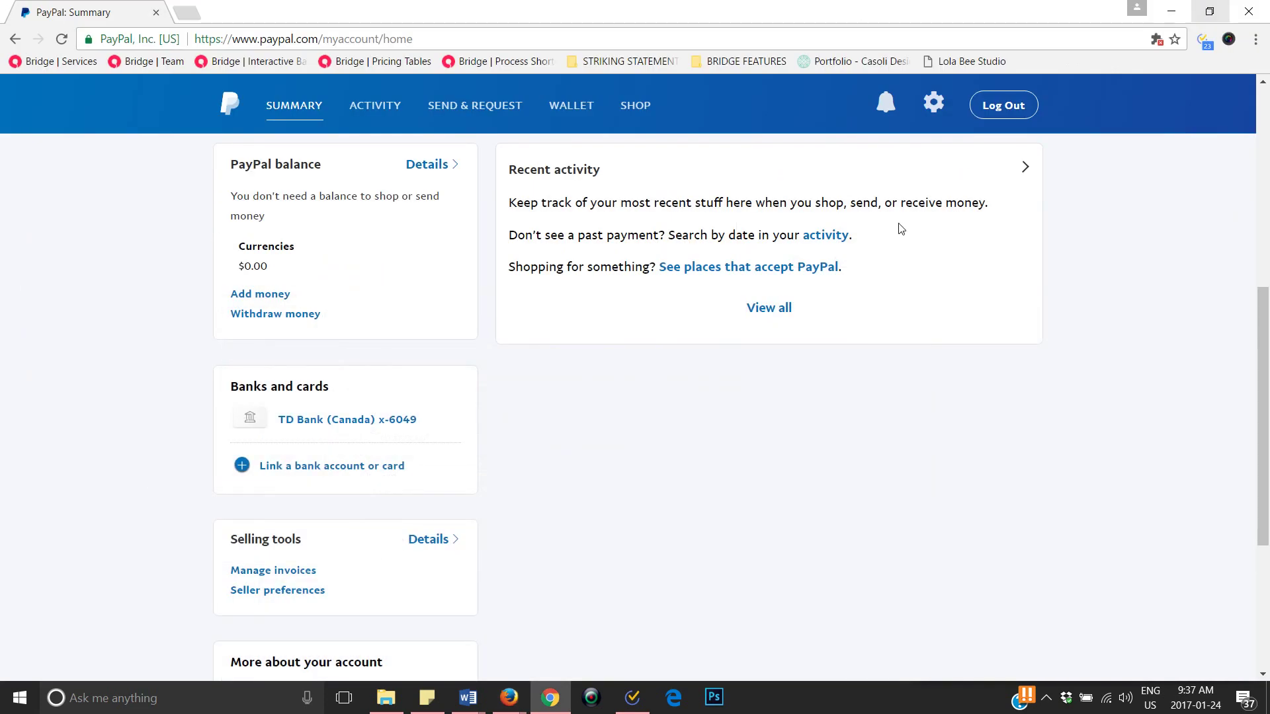
pyautogui.scroll(-2, 829, 314)
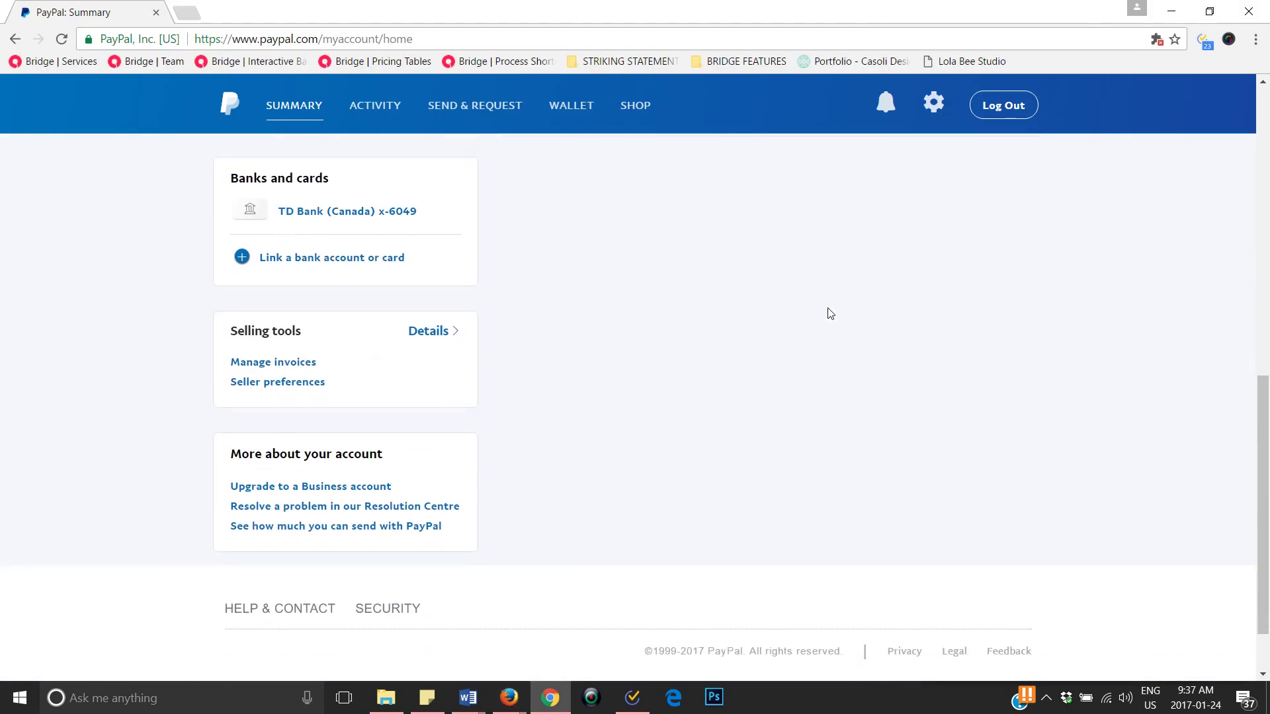
pyautogui.scroll(-1, 829, 314)
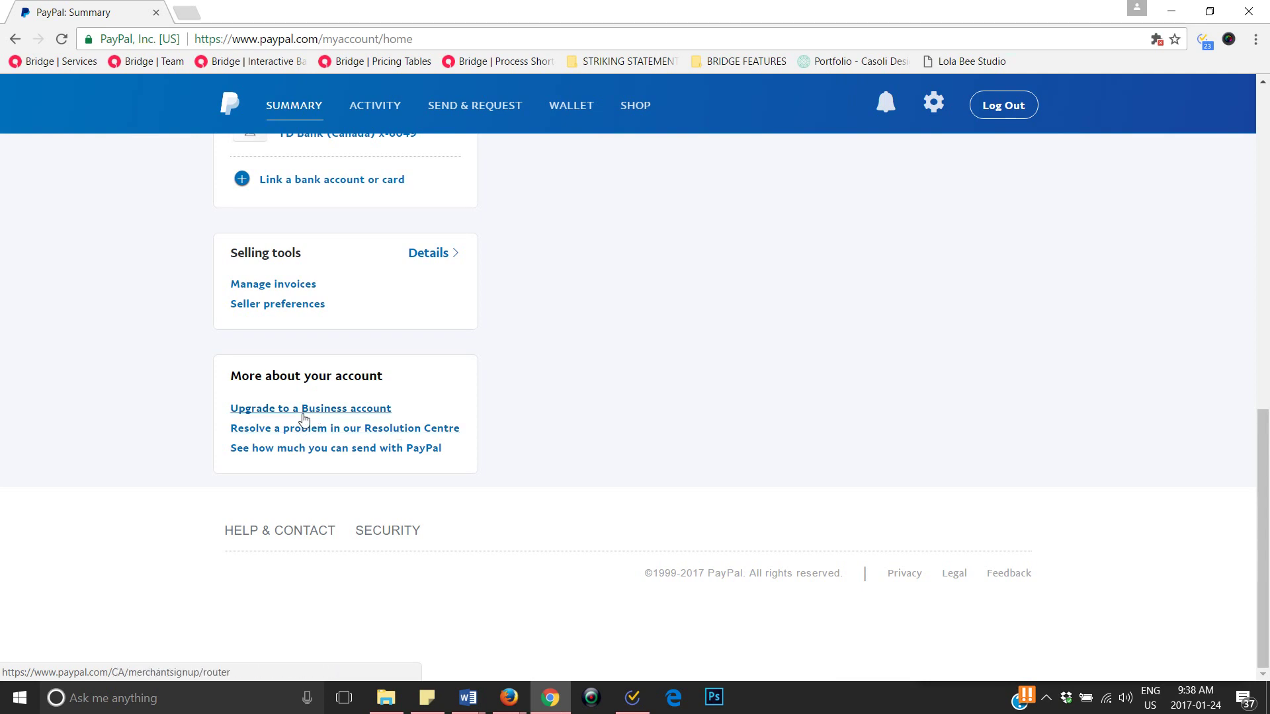
# Start a Business account upgrade as a sole proprietorship on the current account, then minimise the window
pyautogui.click(305, 411)
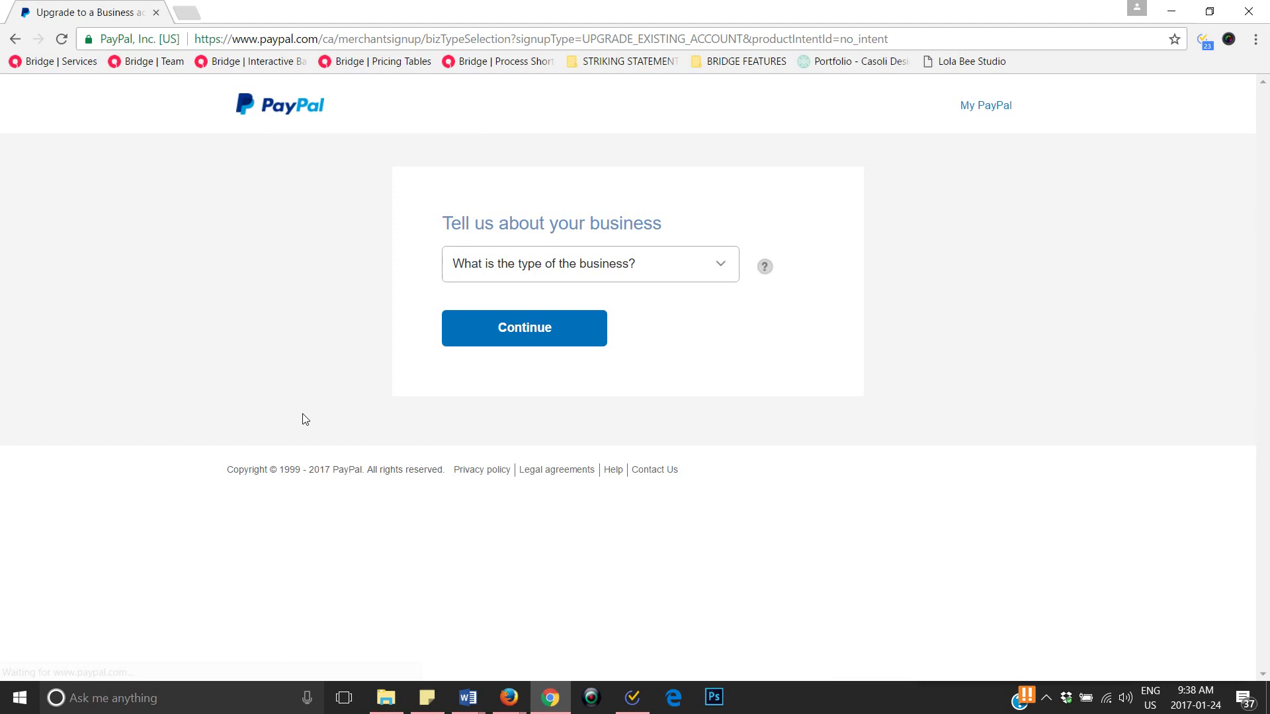
pyautogui.click(548, 264)
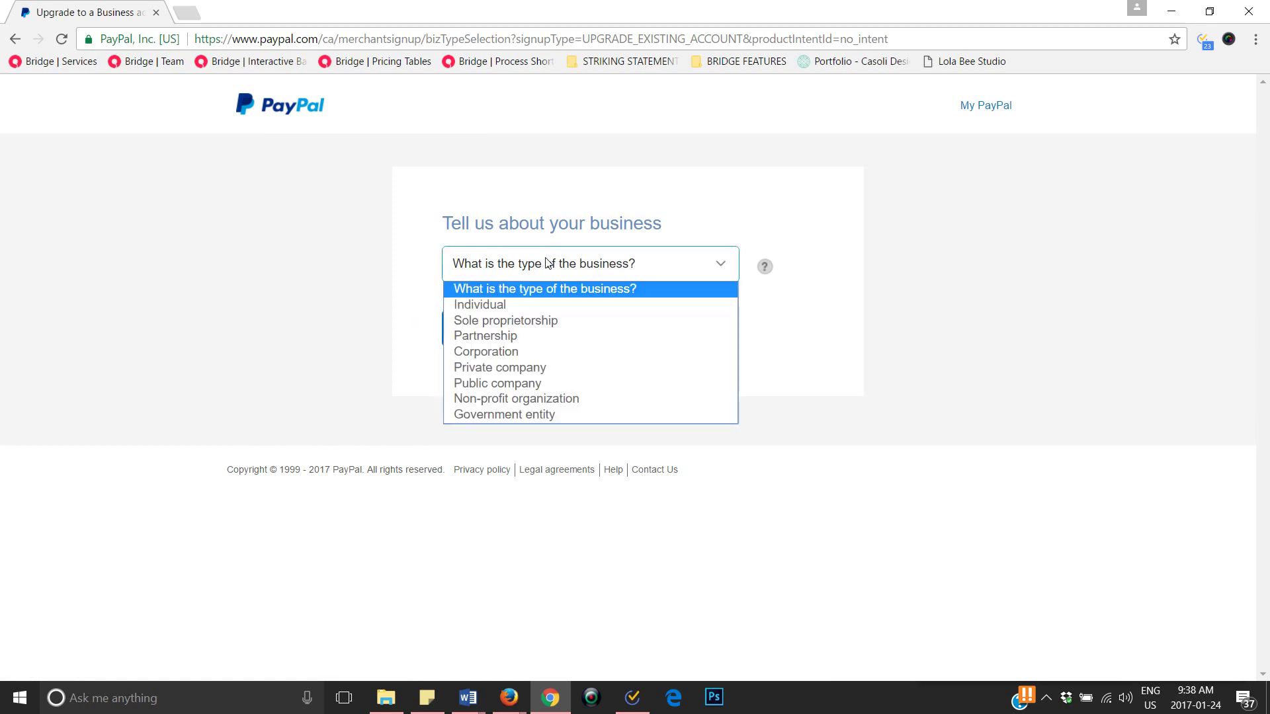
pyautogui.click(531, 320)
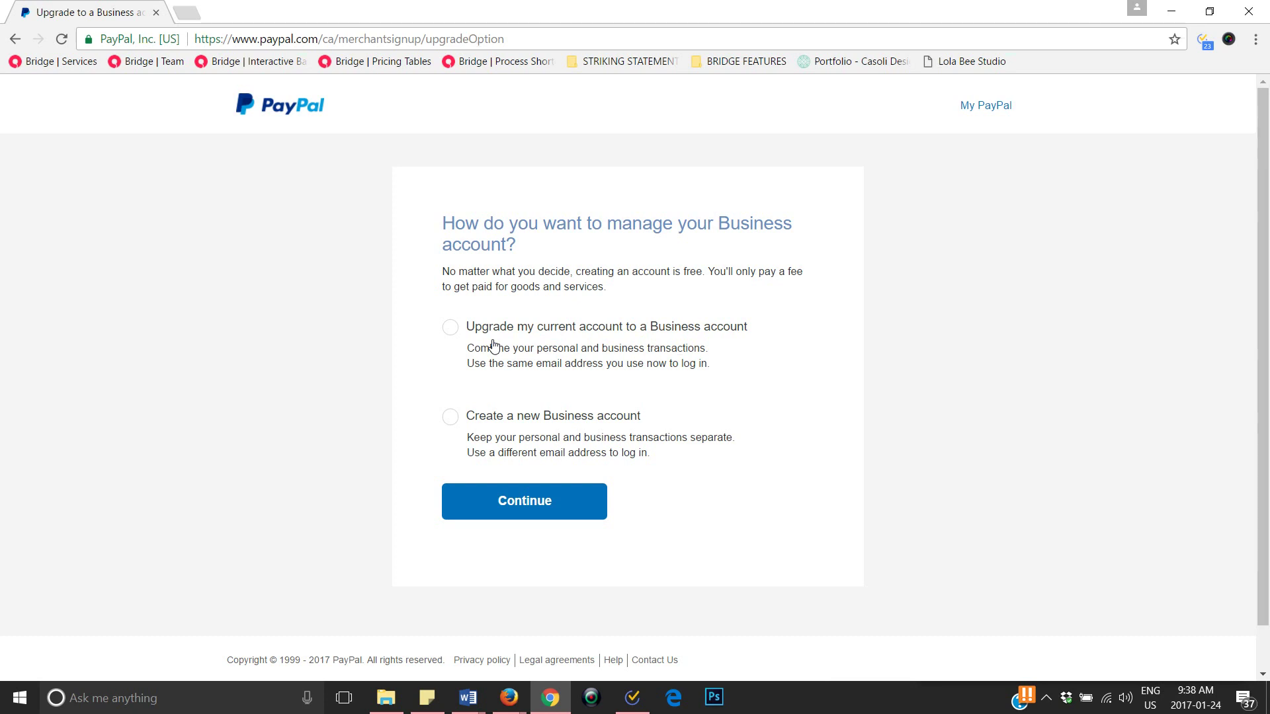
pyautogui.click(451, 330)
pyautogui.click(1177, 12)
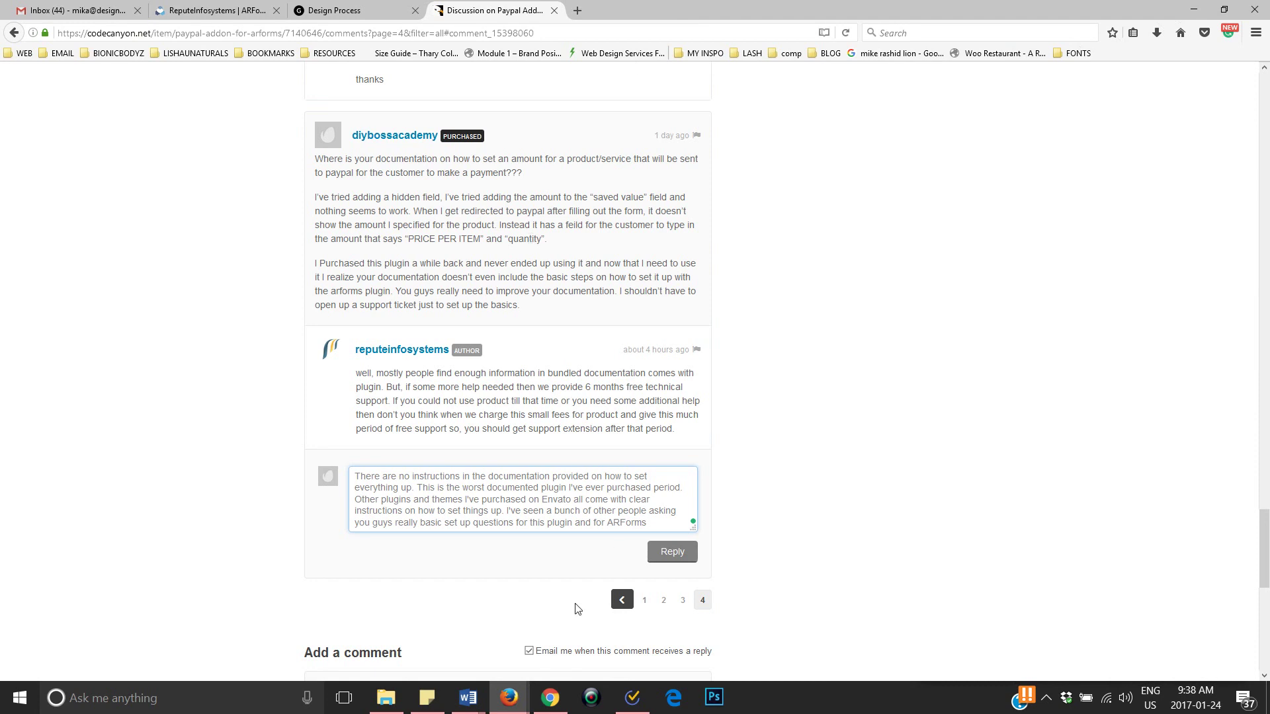
# Return to the business PayPal window, choose All Tools, and log in with the password
pyautogui.moveTo(508, 698)
pyautogui.click(561, 627)
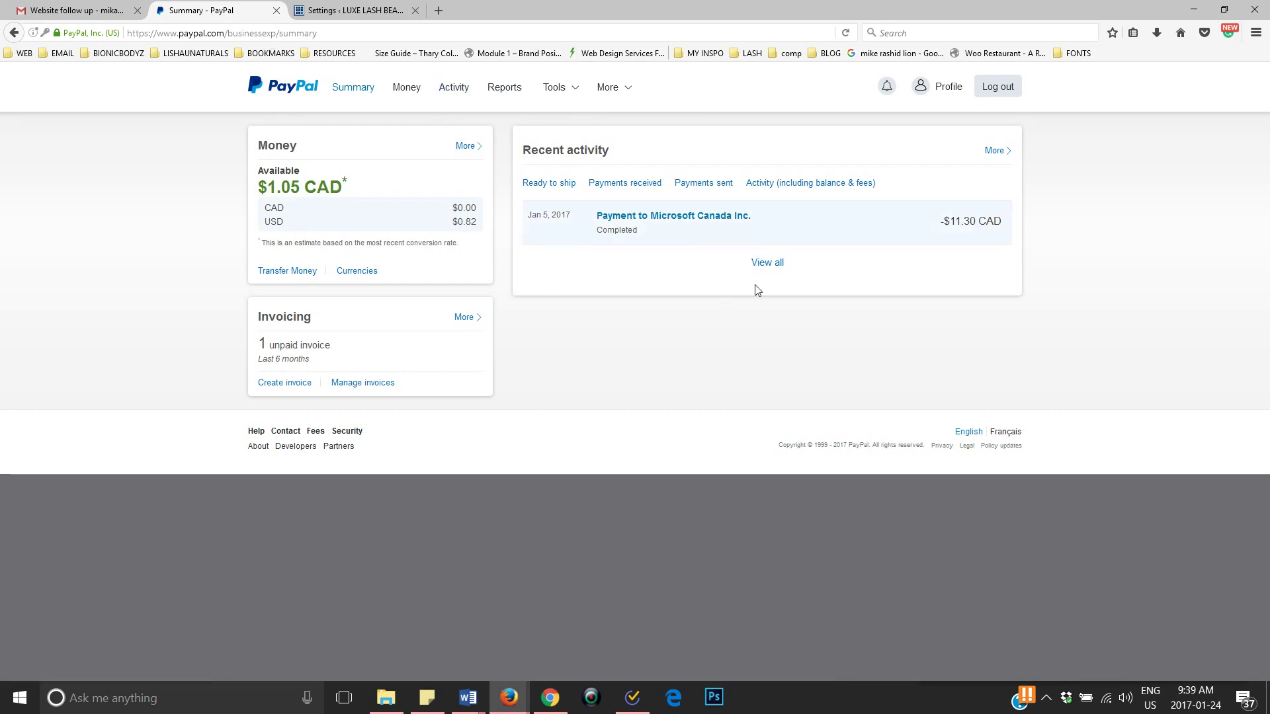
pyautogui.moveTo(560, 88)
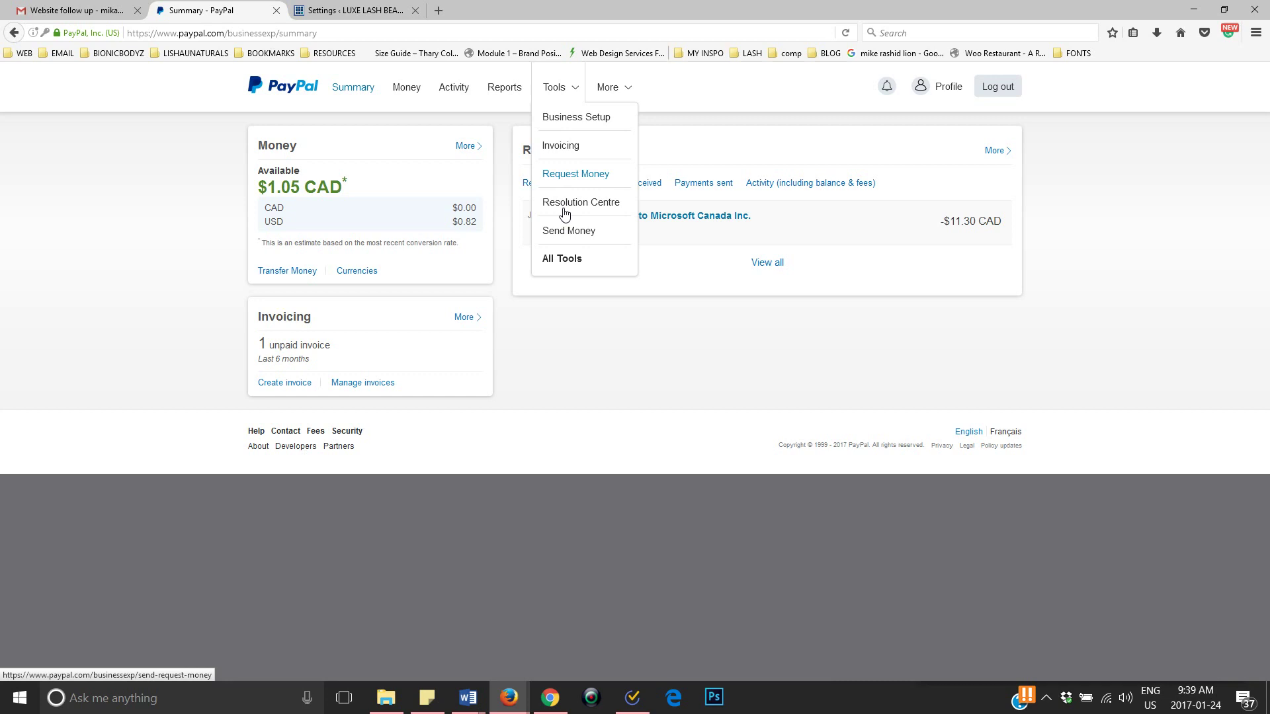
pyautogui.click(564, 264)
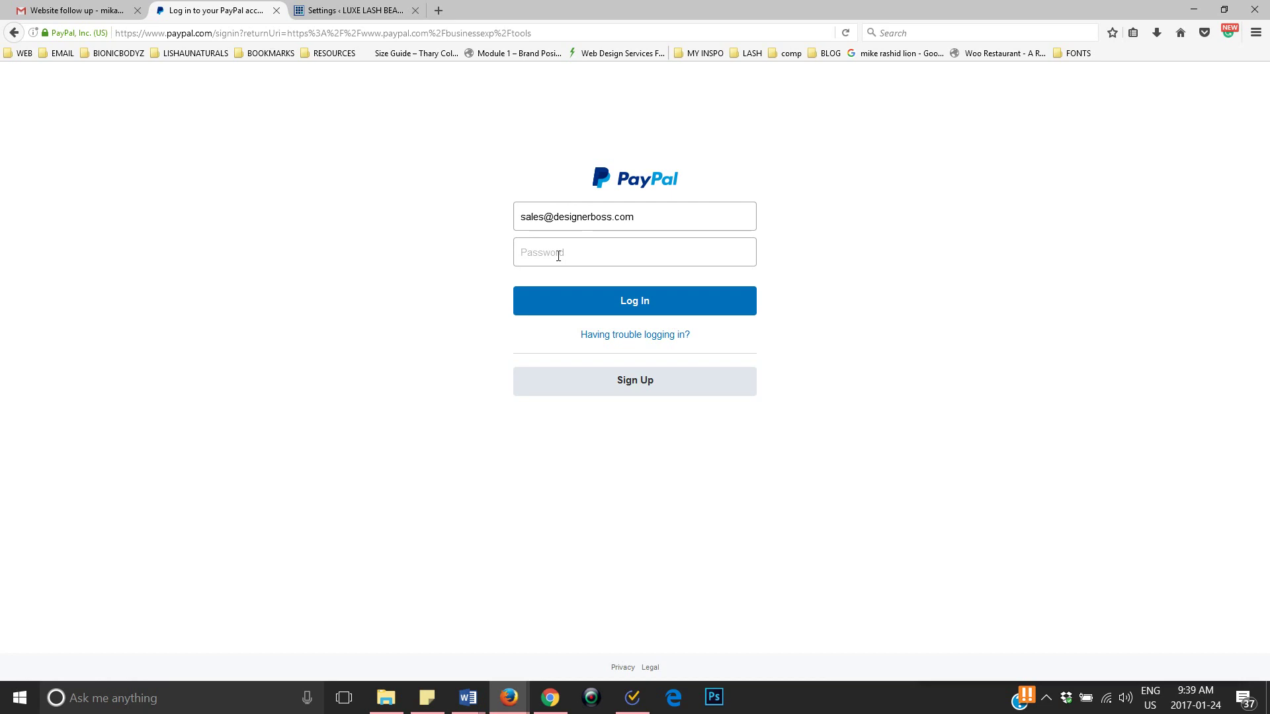
pyautogui.click(558, 256)
pyautogui.write('••••••')
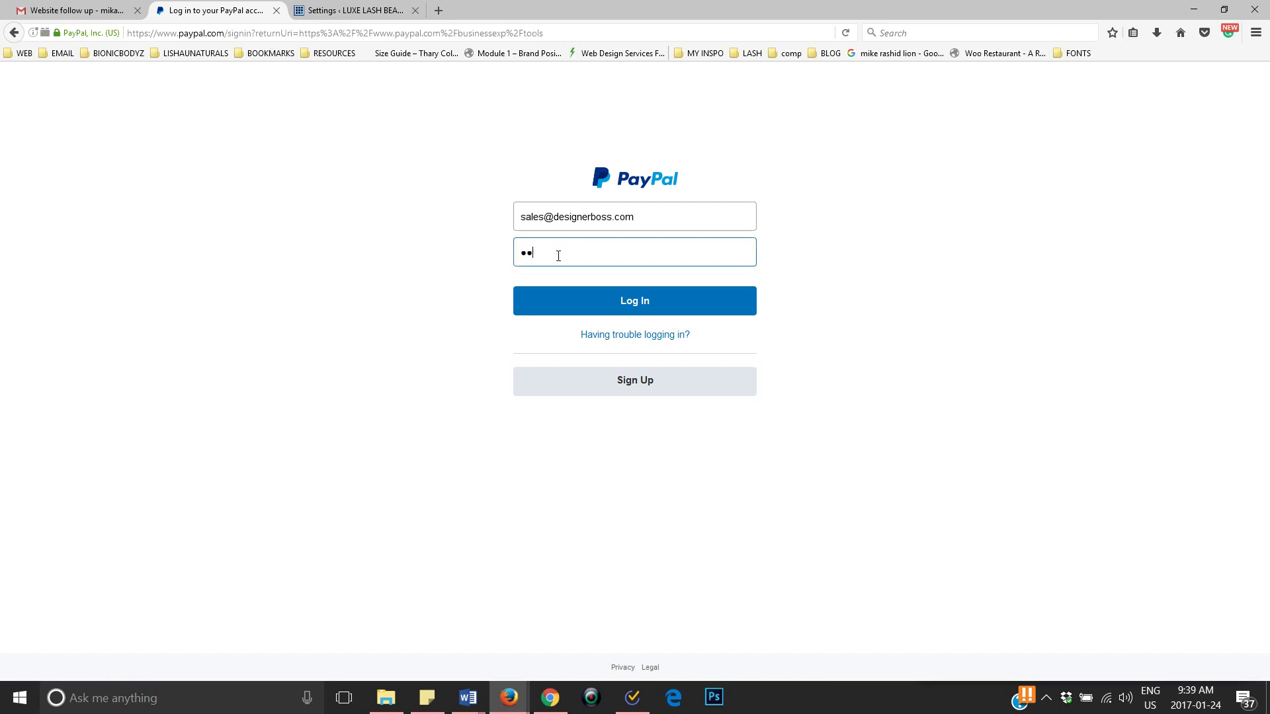
pyautogui.write('•••••••••')
pyautogui.press('Return')
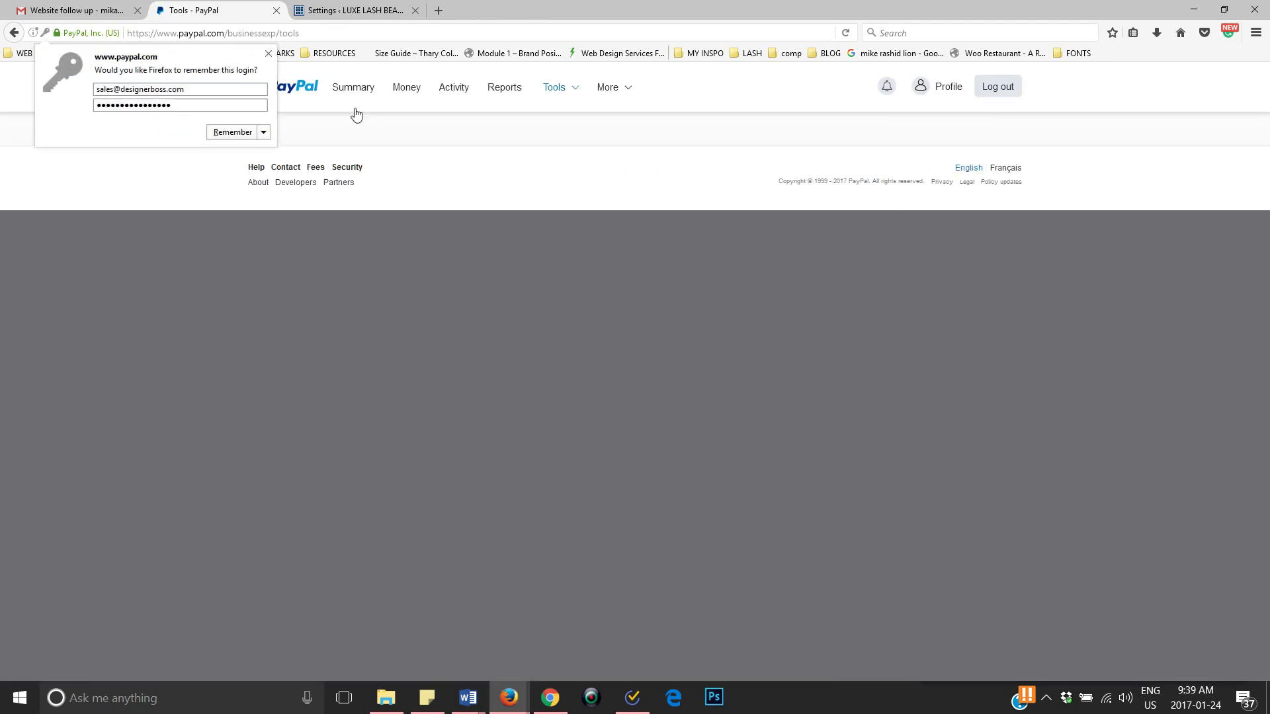
# Decline saving the login and open PayPal's API Access credentials tool
pyautogui.click(266, 53)
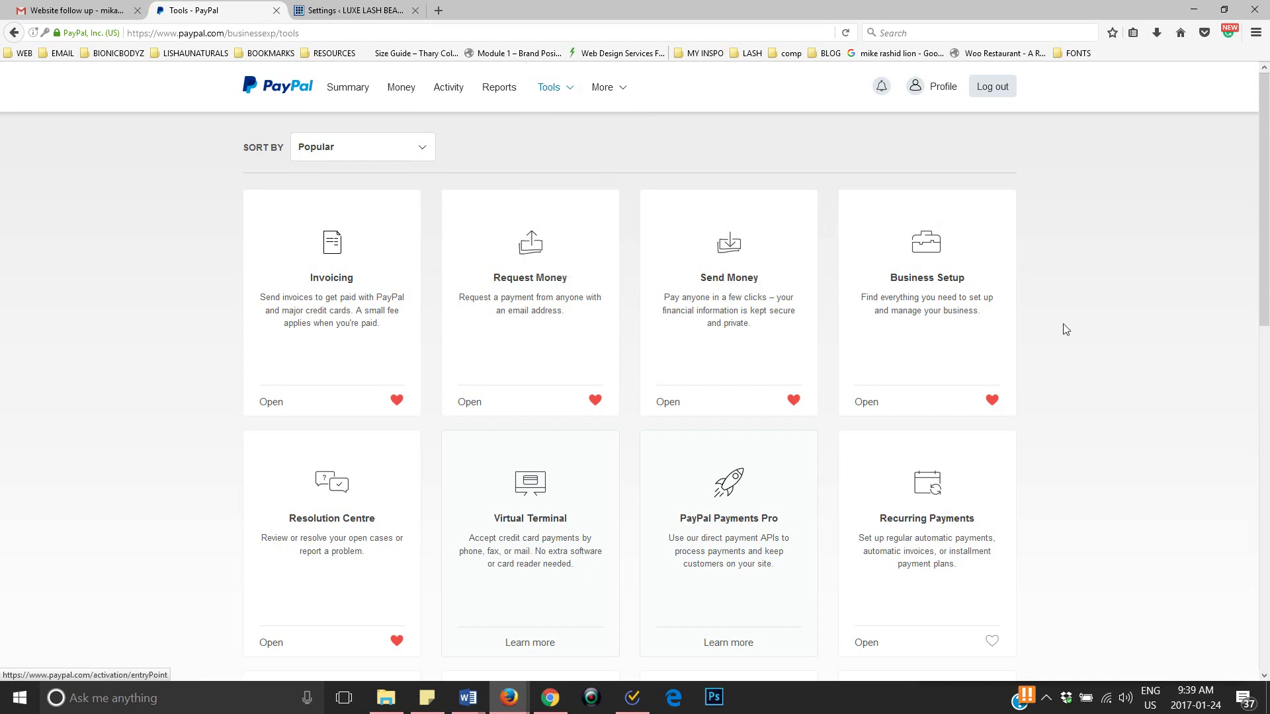
pyautogui.scroll(-3, 1065, 328)
pyautogui.scroll(-3, 1063, 329)
pyautogui.scroll(-3, 1065, 328)
pyautogui.scroll(-2, 1064, 329)
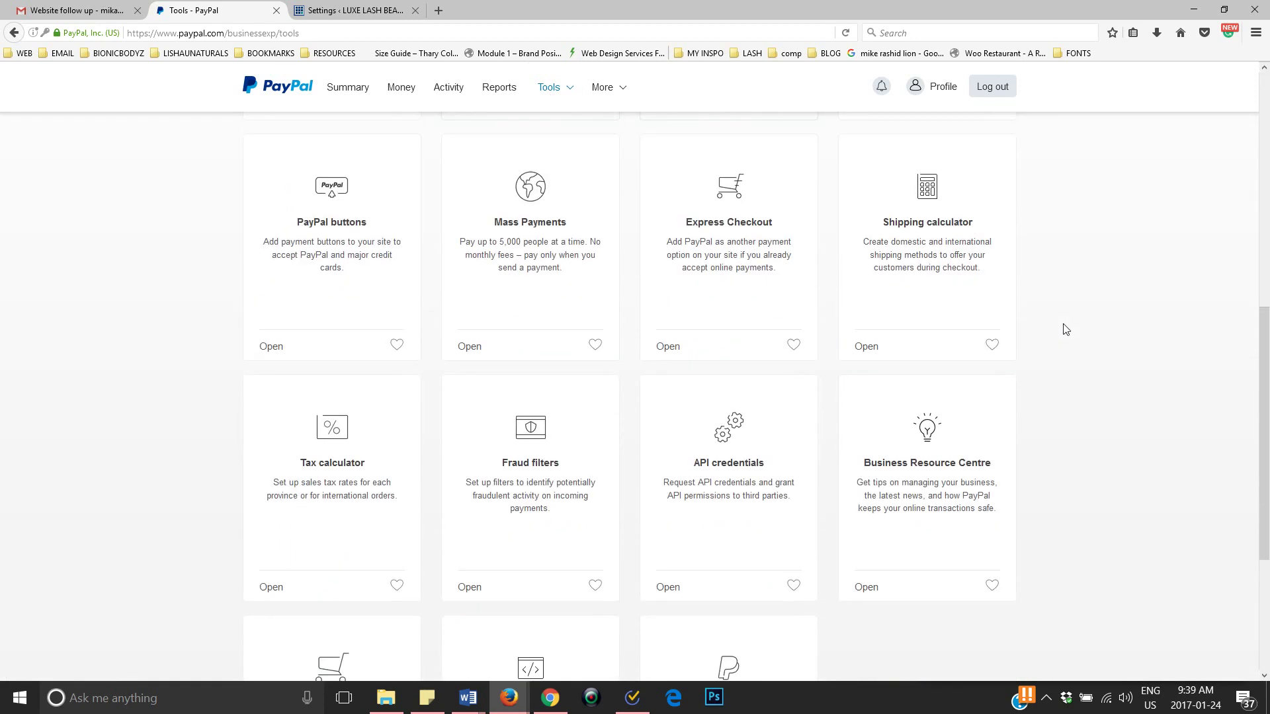
pyautogui.scroll(-1, 1064, 329)
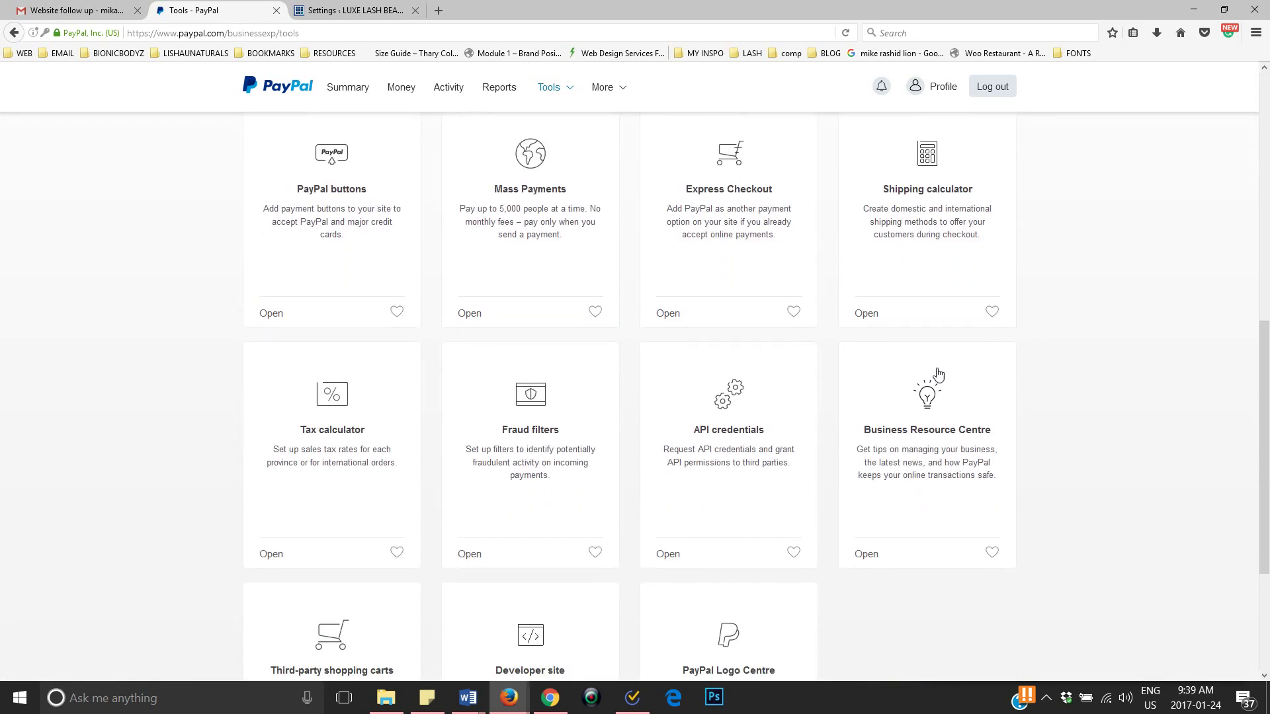
pyautogui.click(720, 448)
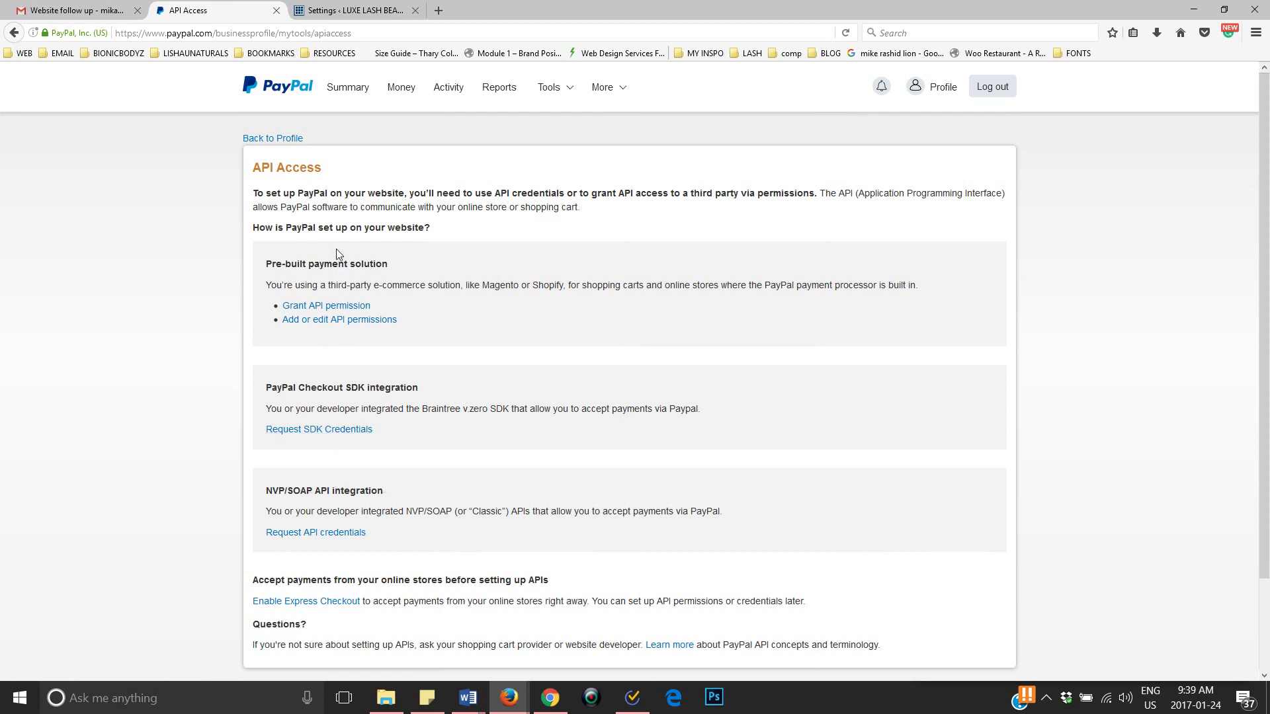
# Choose 'Add or edit API permissions' under Pre-built payment solution
pyautogui.click(330, 323)
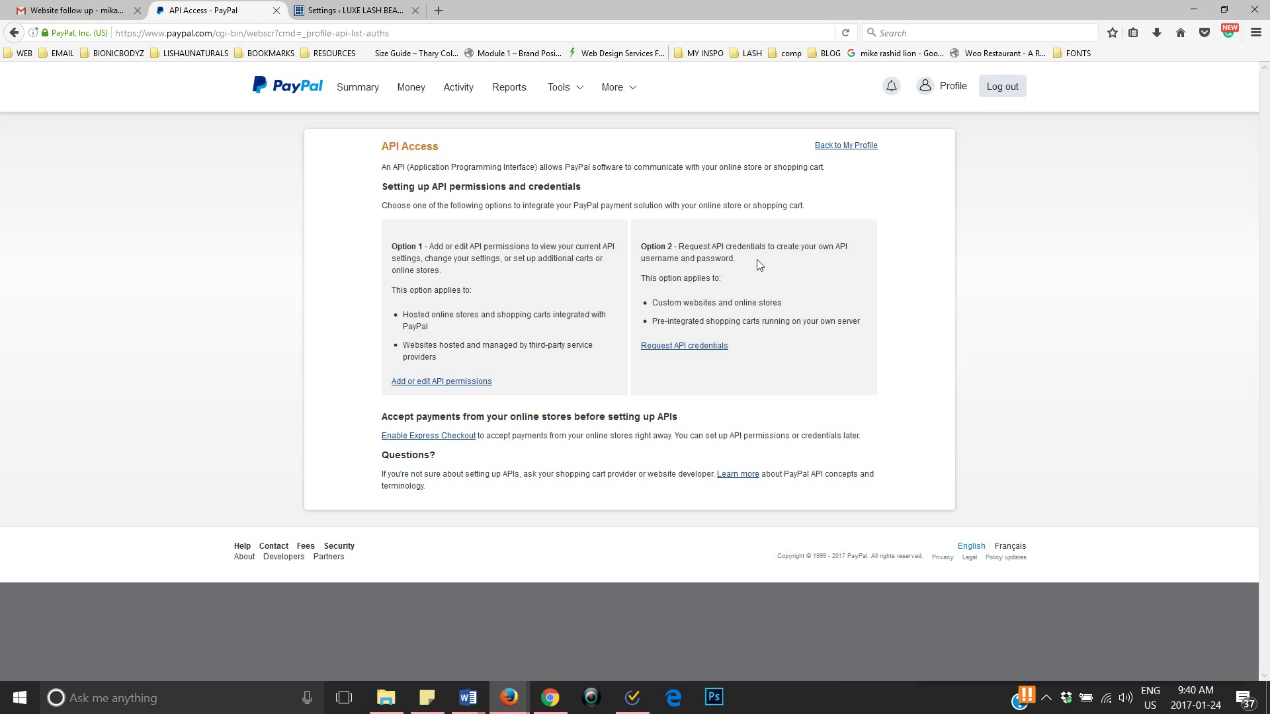
# Request API signature credentials and agree to the license terms
pyautogui.click(692, 350)
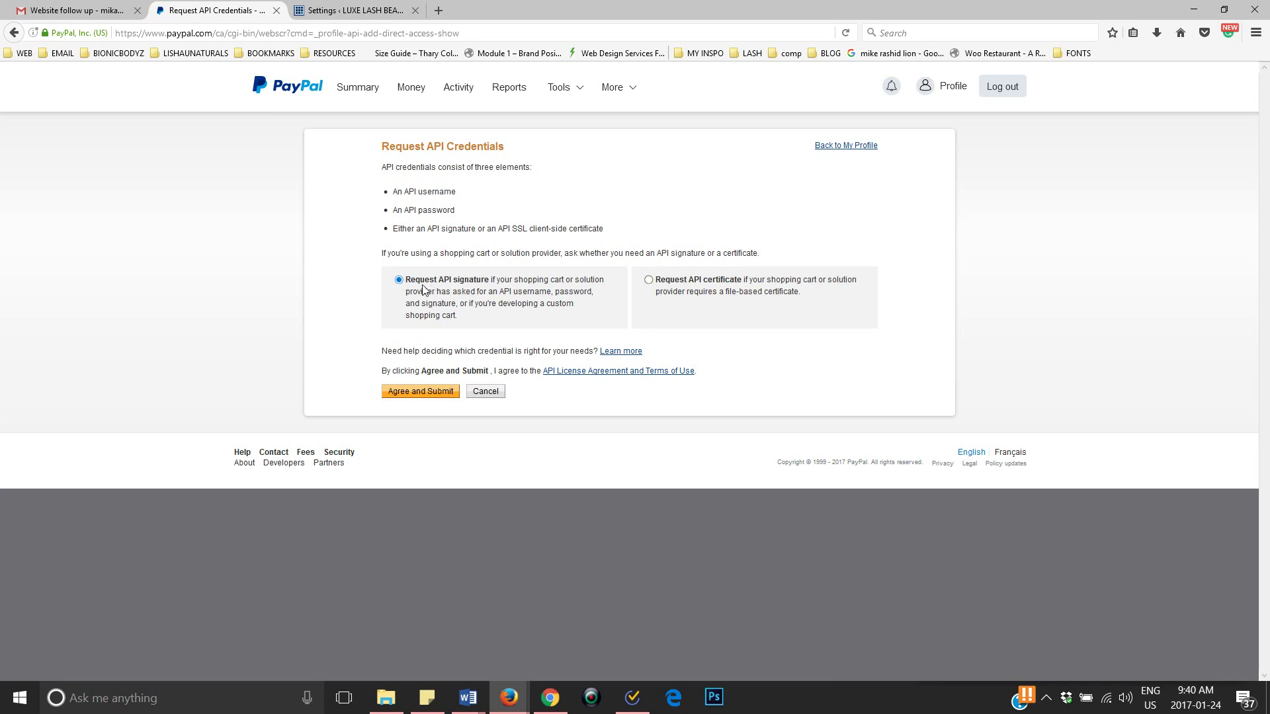
pyautogui.click(419, 392)
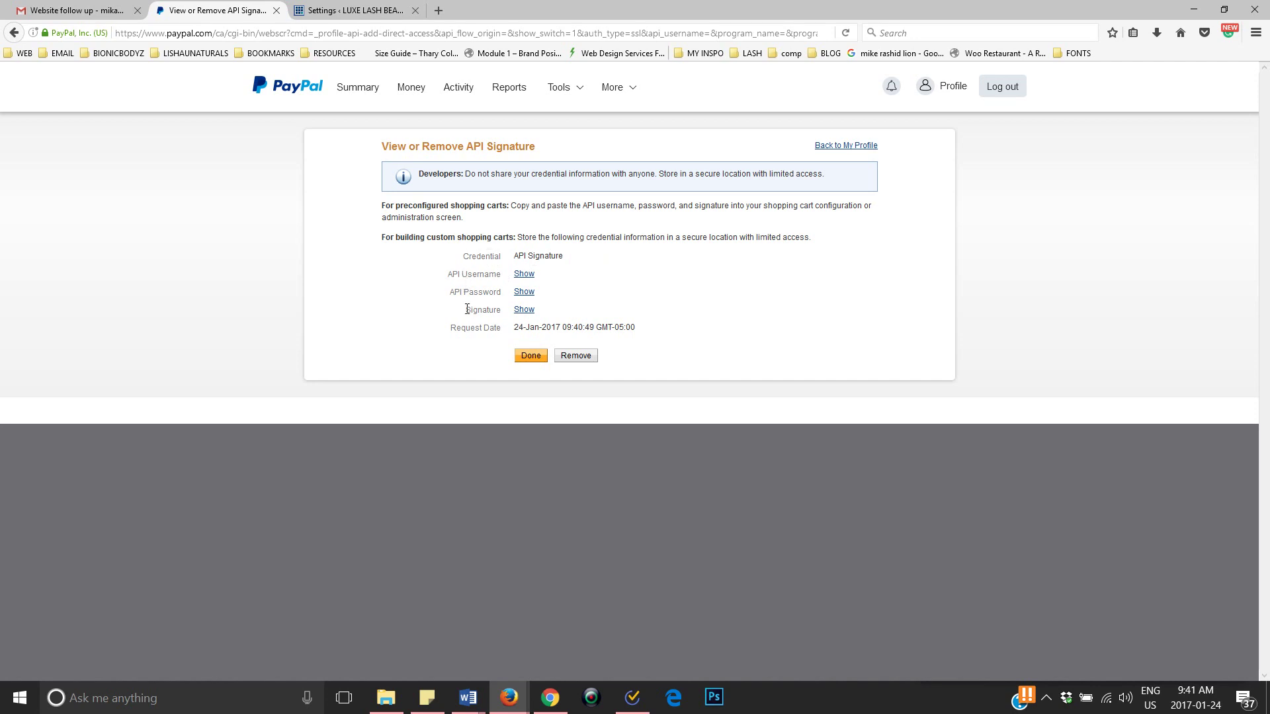
# Check Bookly's empty API username, password and signature fields against PayPal's unrevealed credentials
pyautogui.click(355, 10)
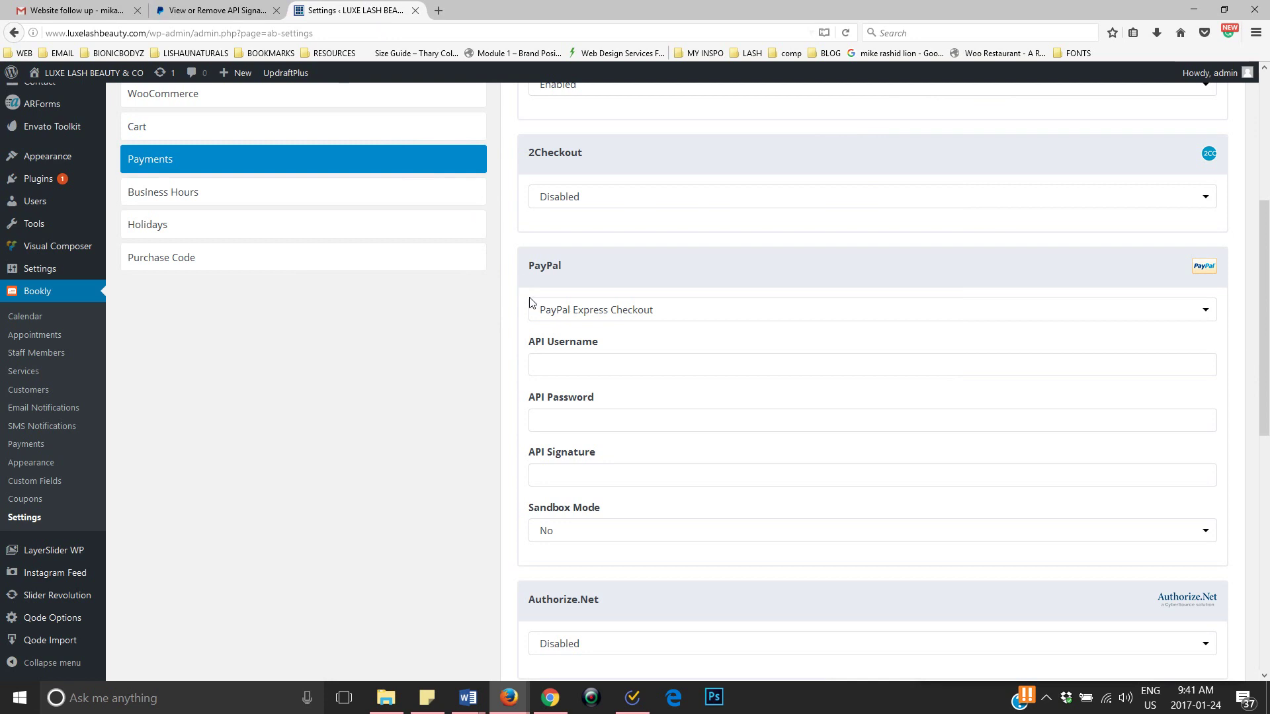
pyautogui.click(542, 364)
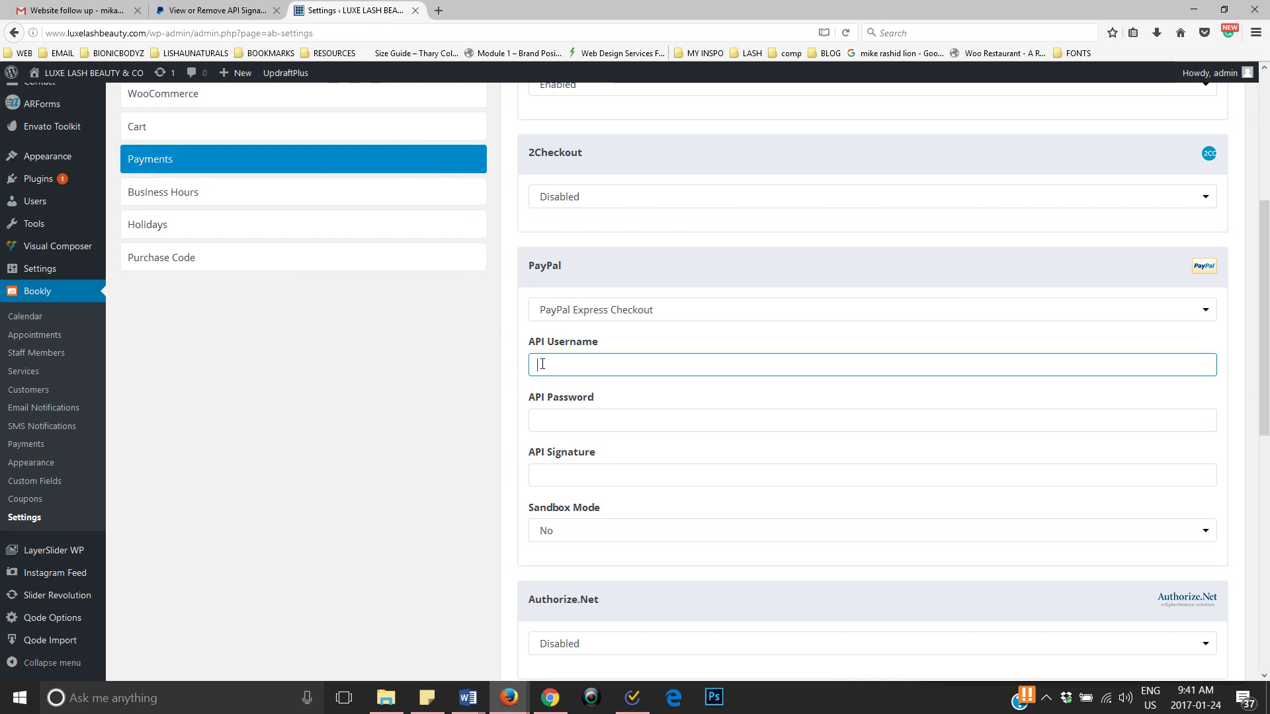
pyautogui.click(540, 420)
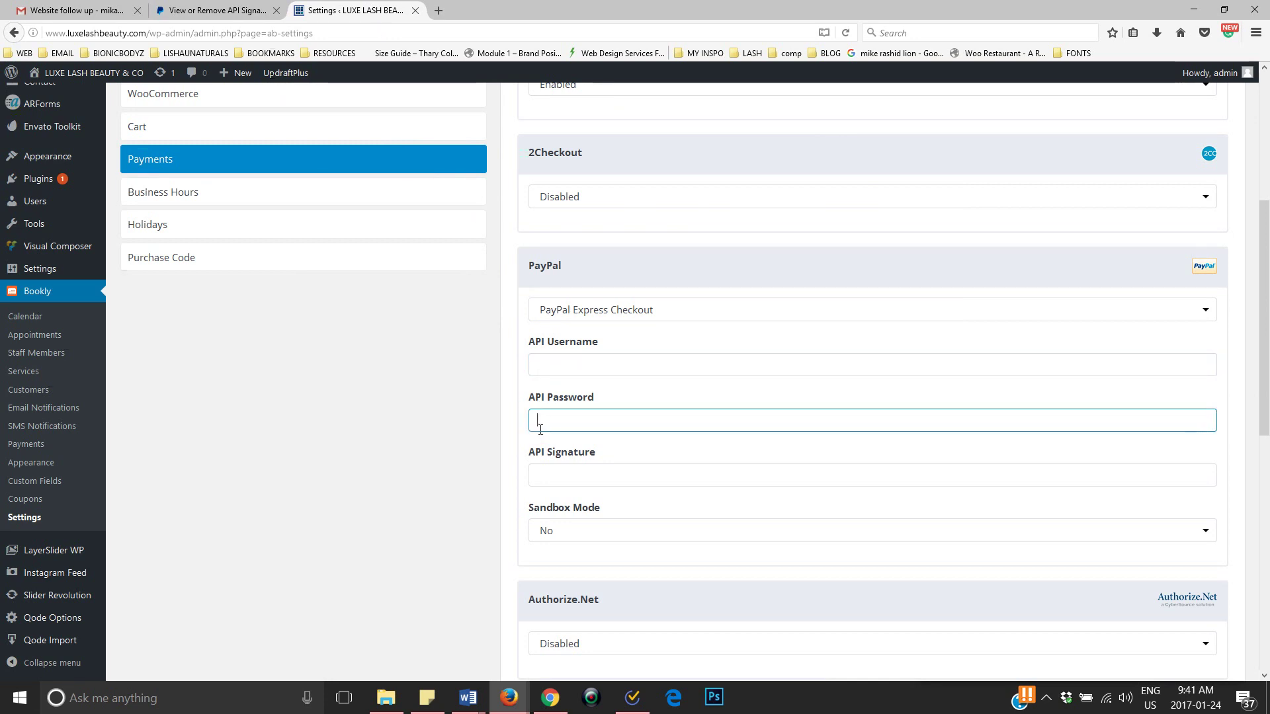
pyautogui.click(544, 472)
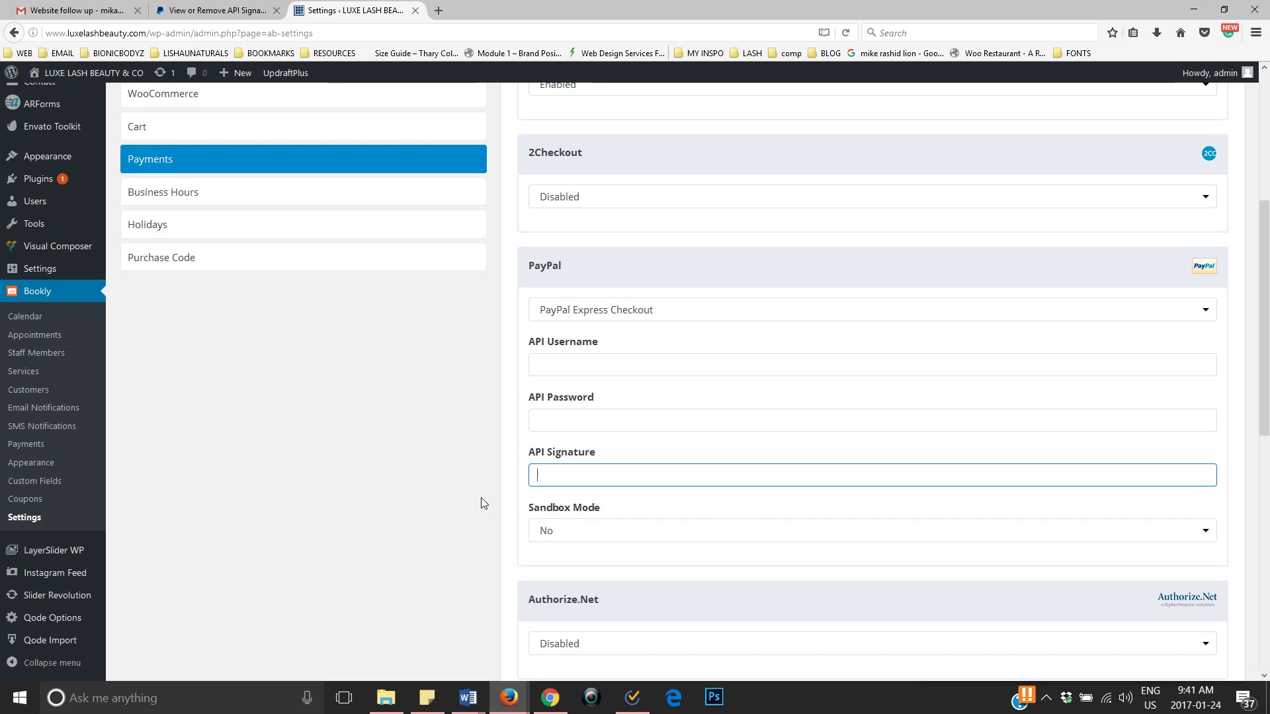
pyautogui.click(220, 10)
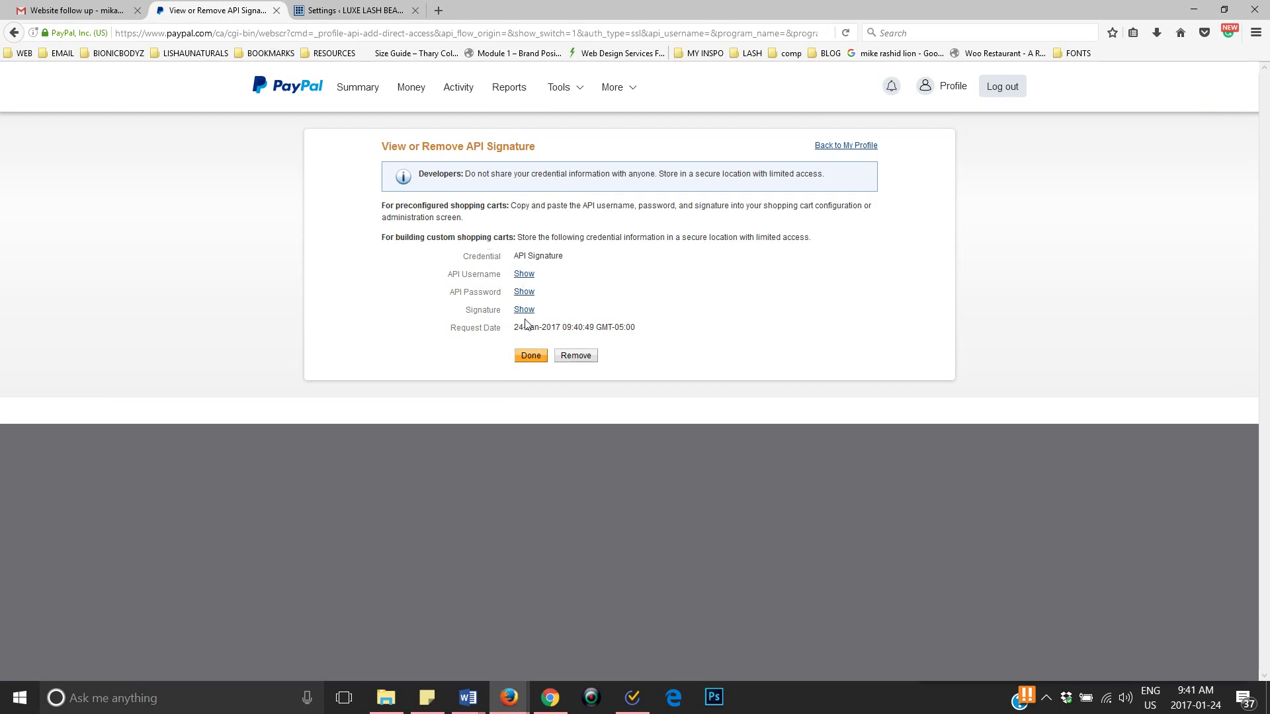
pyautogui.click(357, 10)
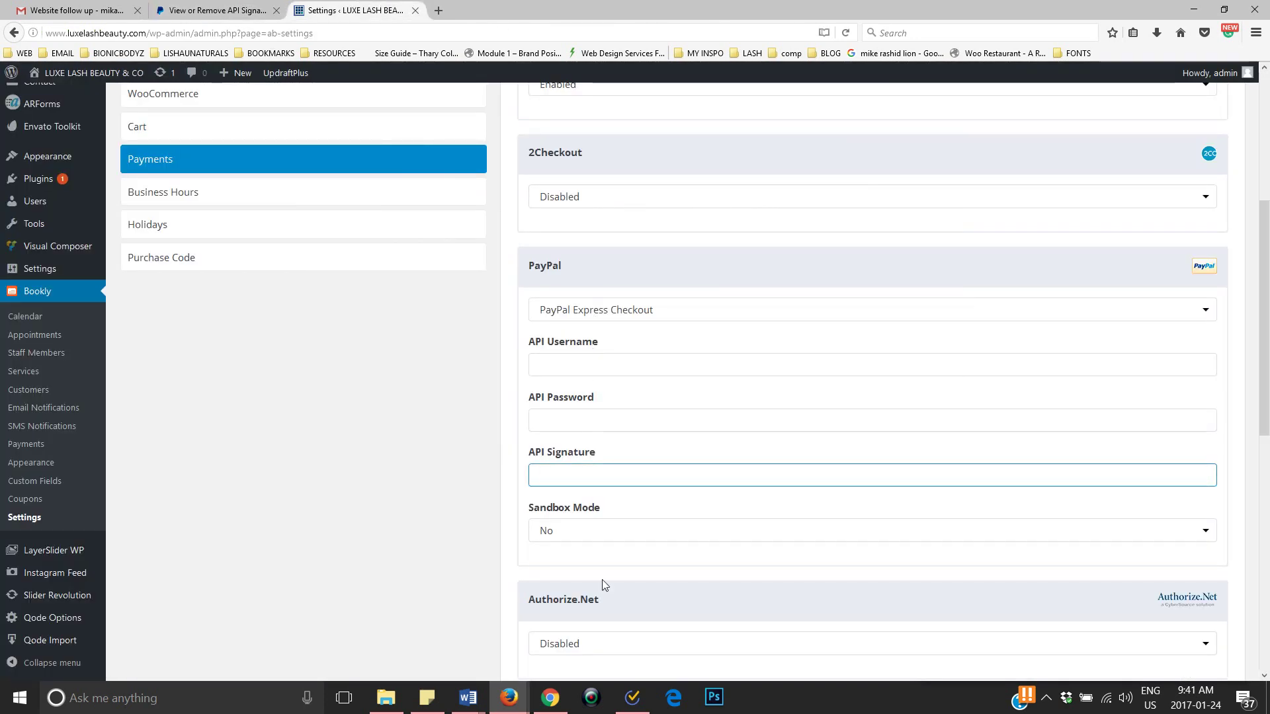
pyautogui.scroll(-5, 602, 586)
pyautogui.scroll(-3, 602, 585)
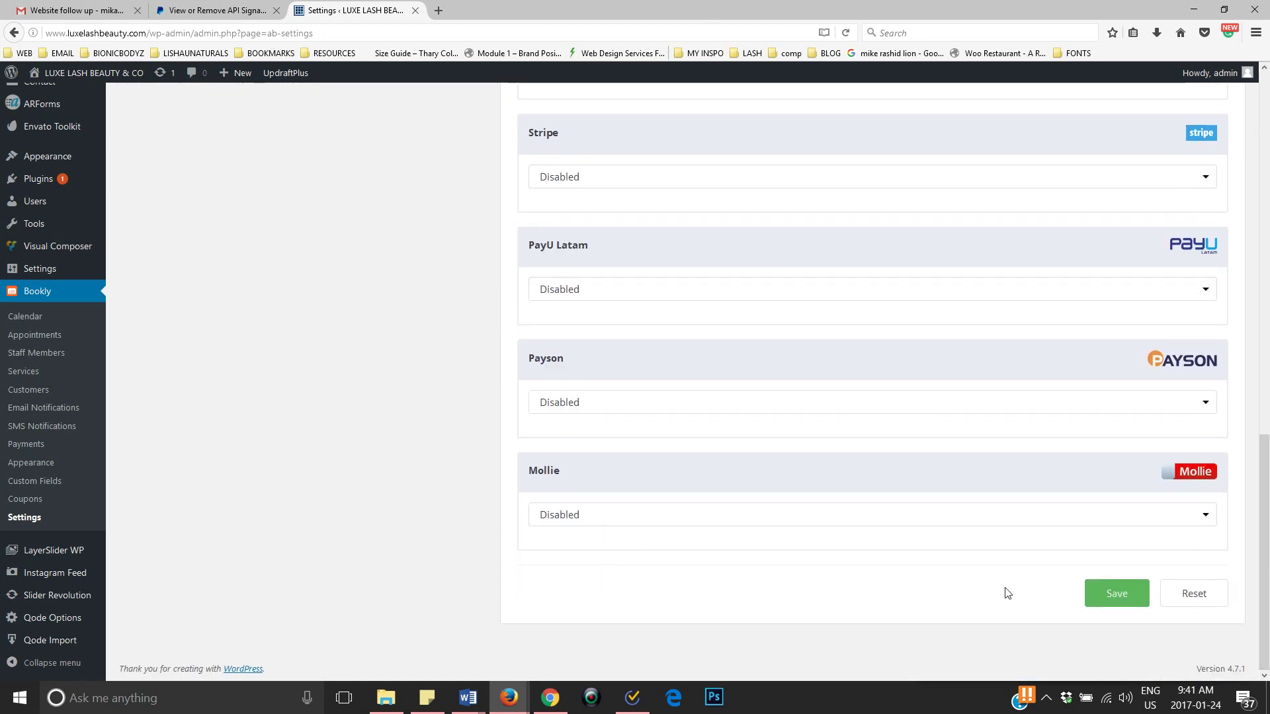
# Save Bookly's Payments settings with PayPal Express Checkout selected
pyautogui.click(1116, 594)
pyautogui.scroll(4, 432, 566)
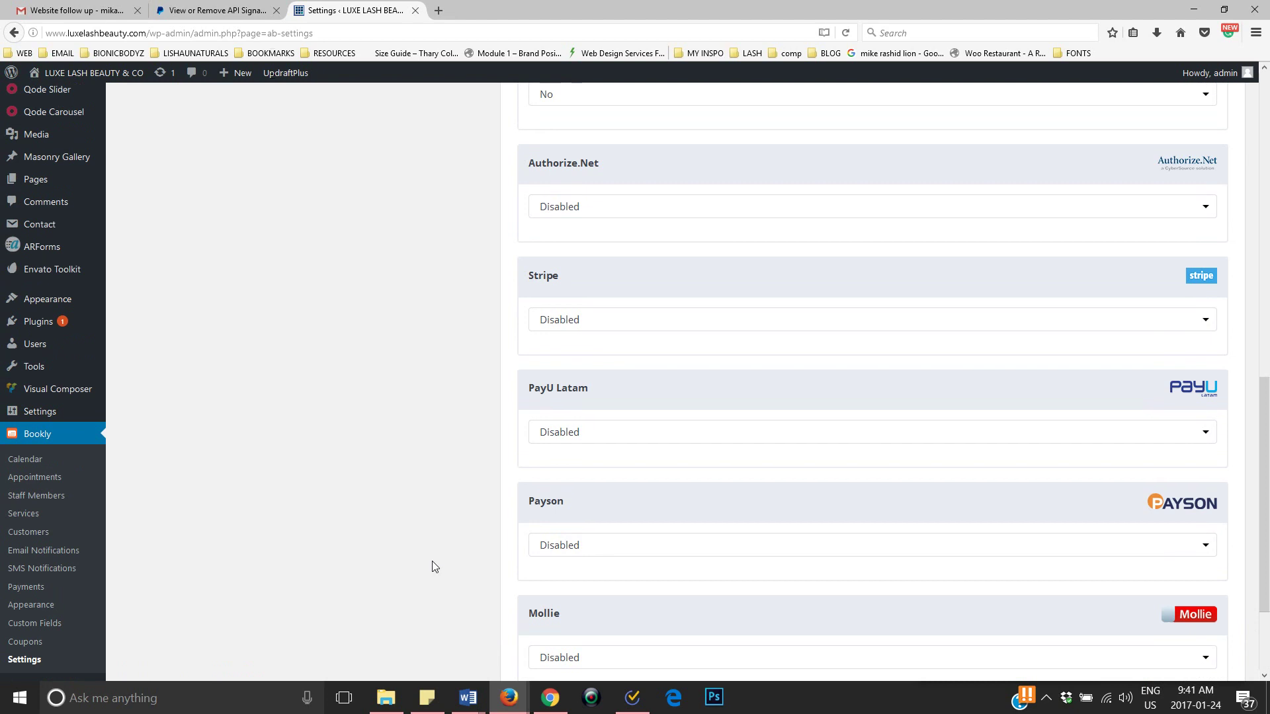
pyautogui.scroll(4, 433, 566)
pyautogui.scroll(3, 433, 566)
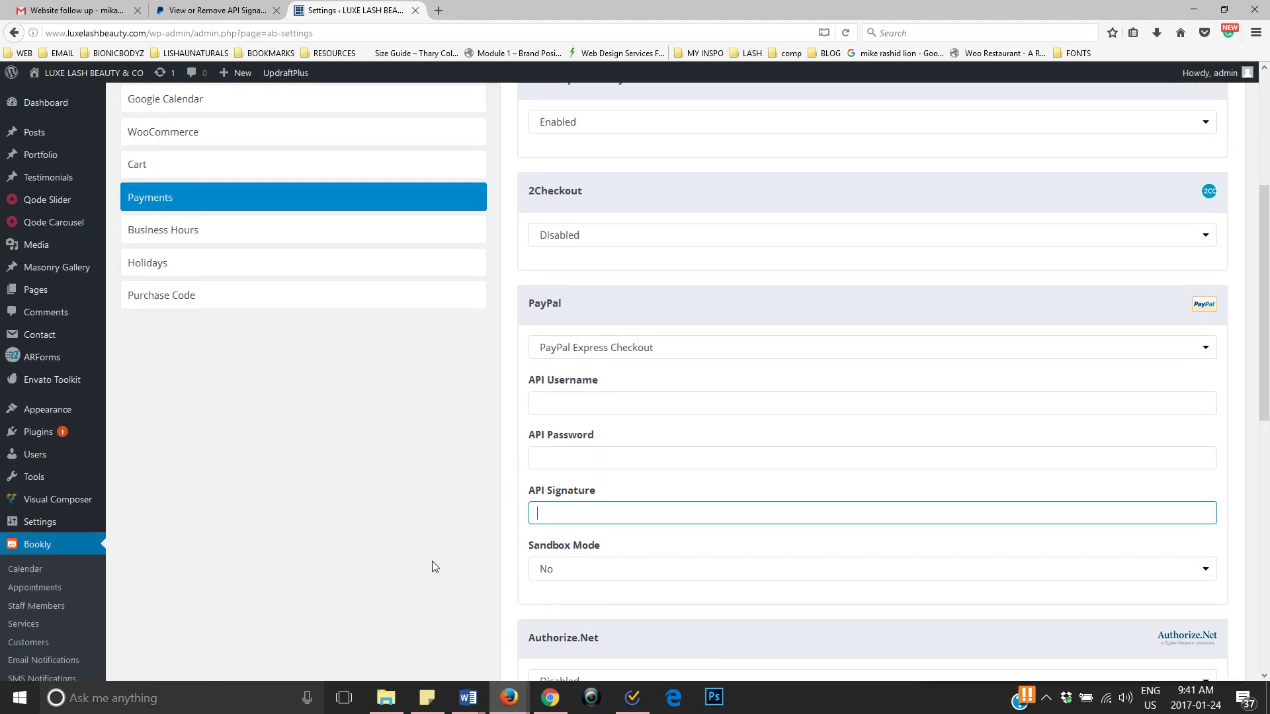
pyautogui.scroll(3, 432, 567)
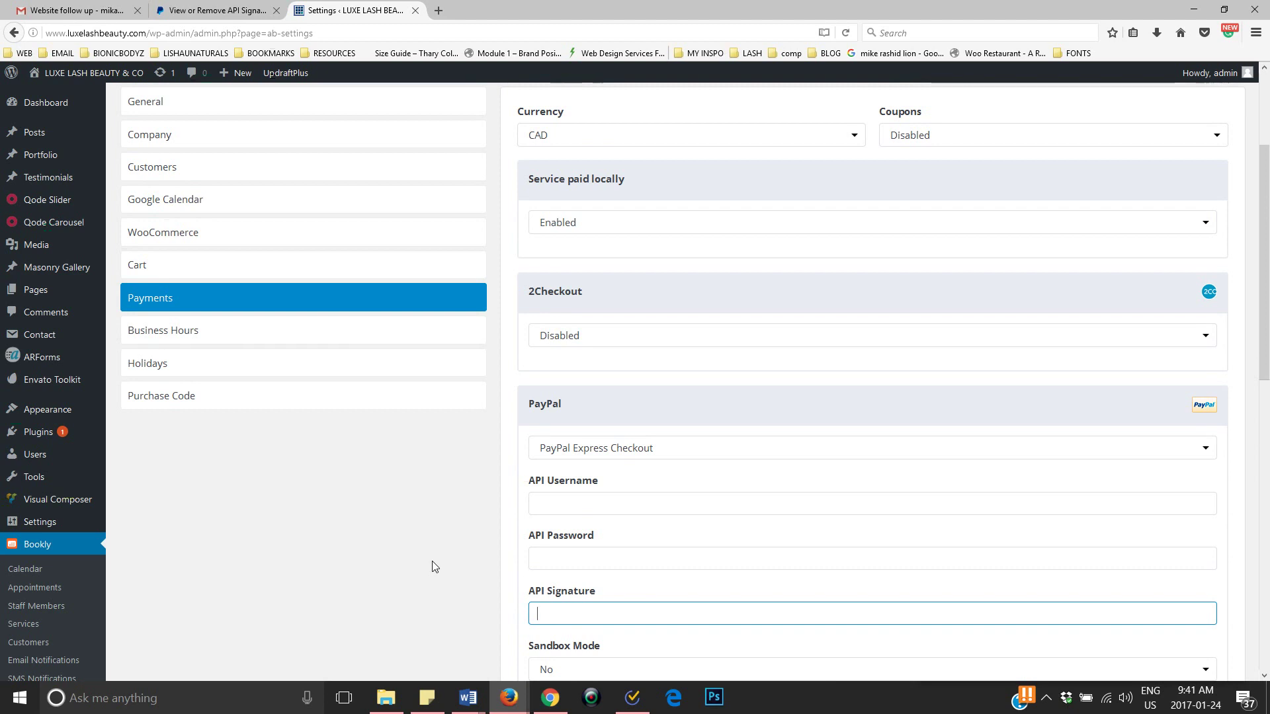
pyautogui.scroll(-4, 431, 567)
pyautogui.scroll(-1, 431, 566)
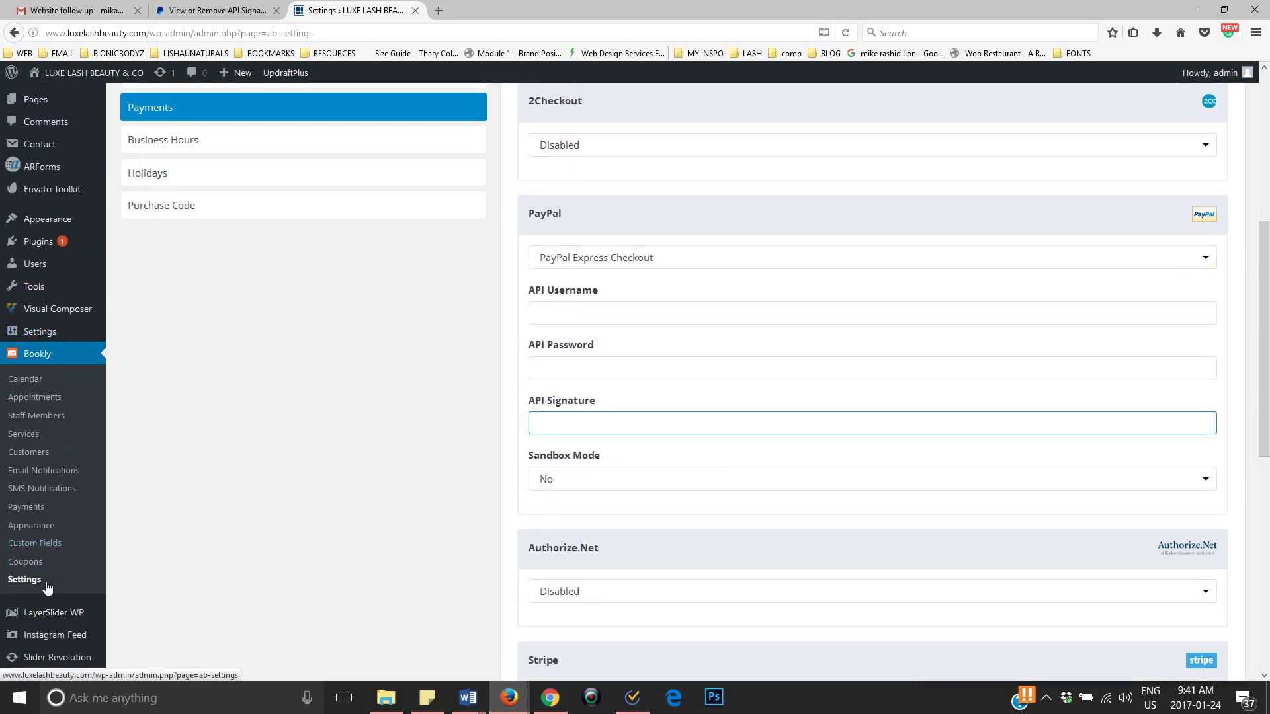
pyautogui.scroll(2, 235, 518)
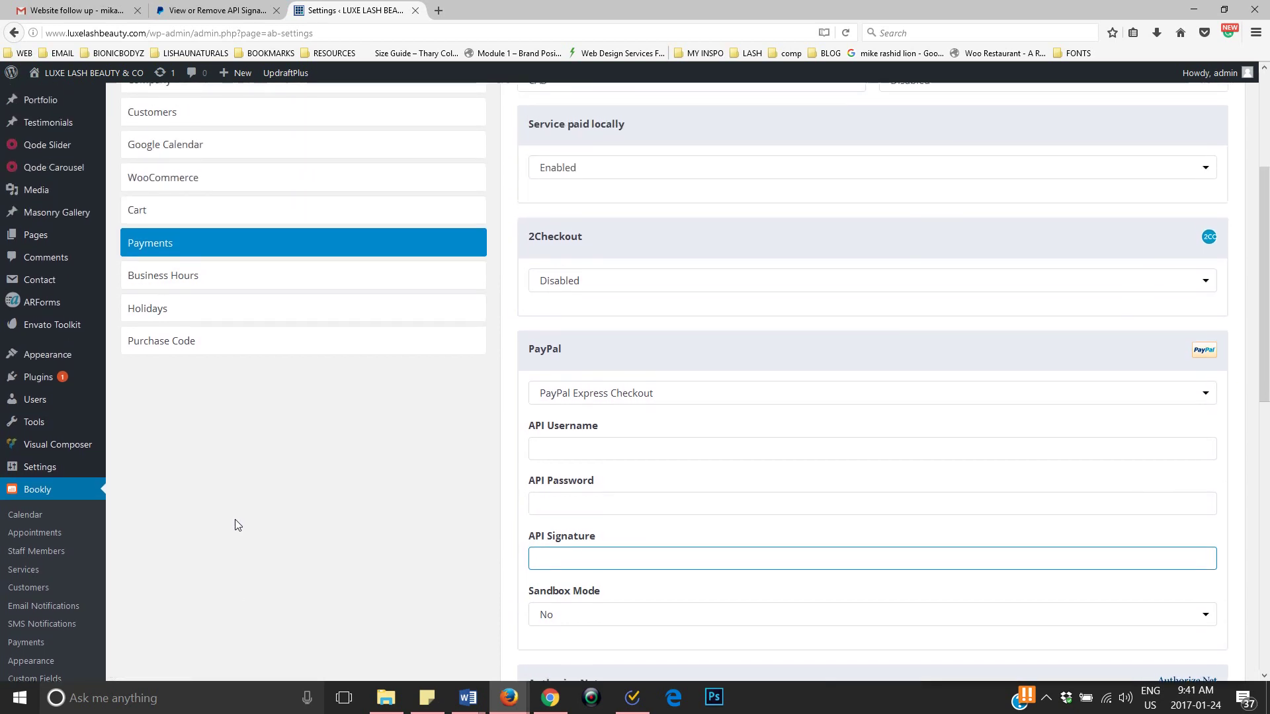
pyautogui.scroll(2, 235, 519)
pyautogui.scroll(1, 235, 519)
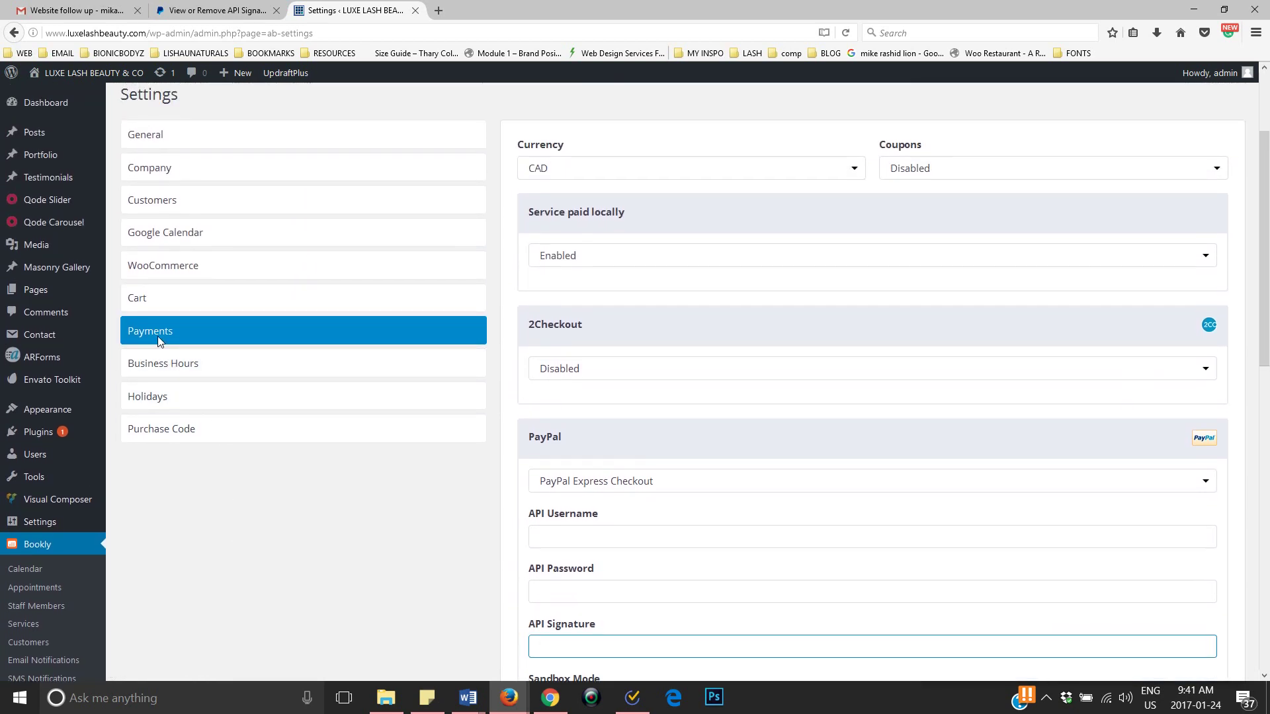
pyautogui.scroll(-1, 527, 404)
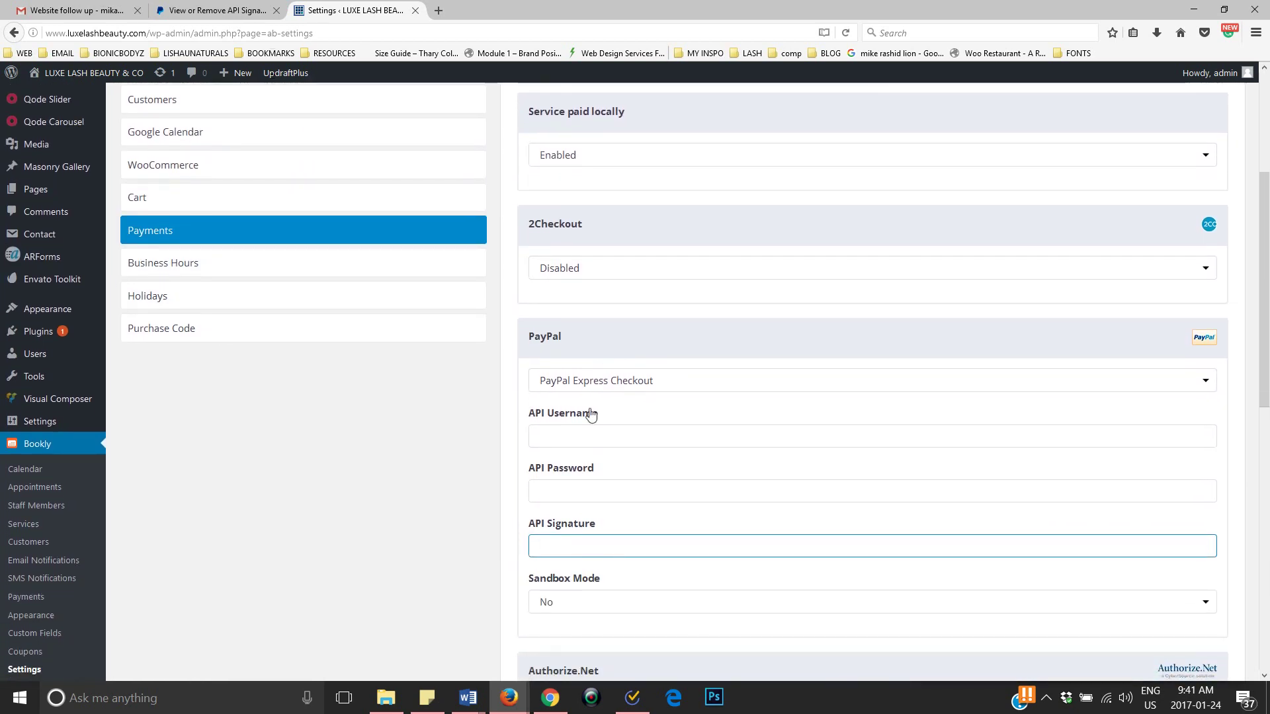